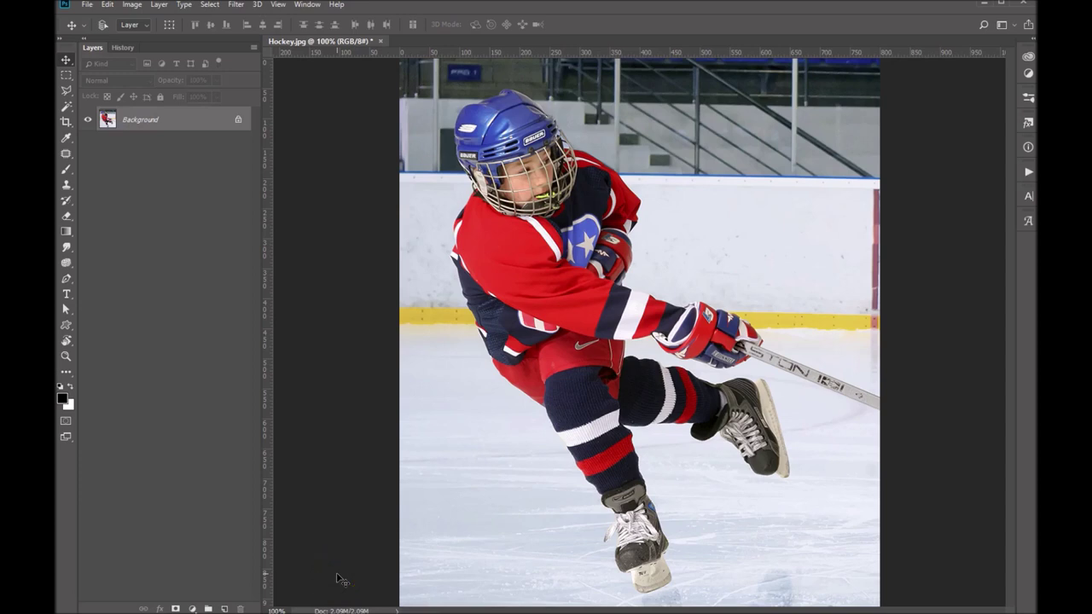
- Switch from the Marquee tool to the Magic Wand, exposing Select Subject and Select and Mask
left_click(378, 517)
left_click(436, 493)
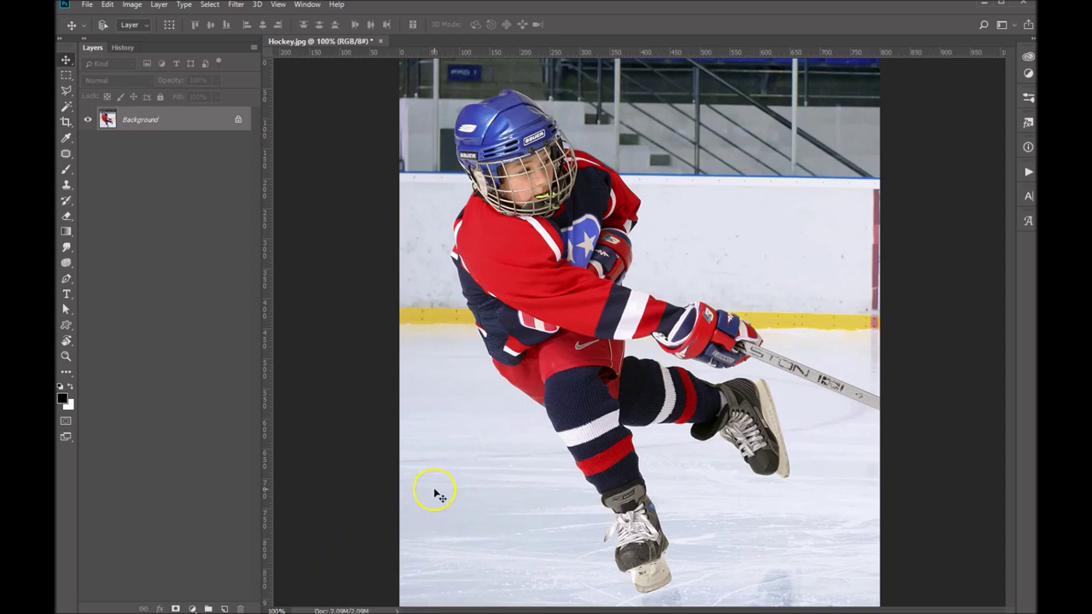
left_click(418, 438)
left_click(433, 440)
left_click(65, 77)
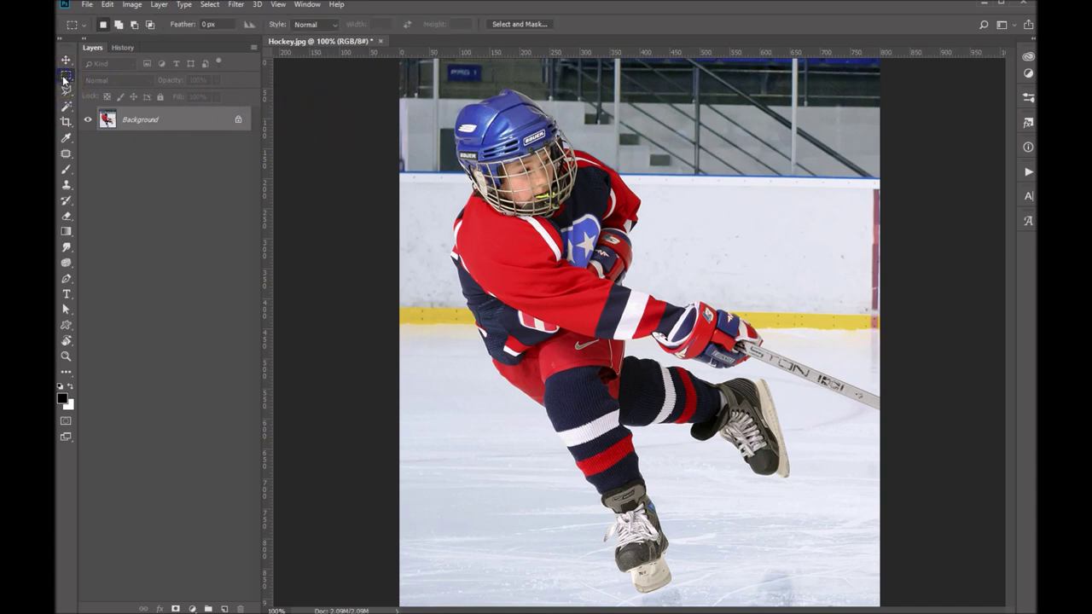
left_click(67, 91)
left_click(66, 106)
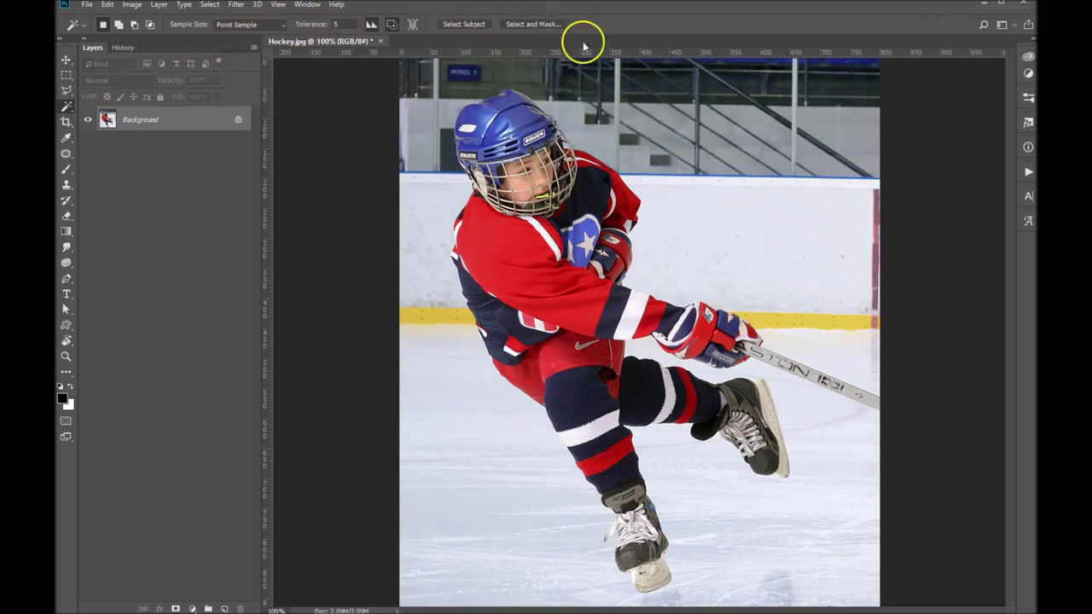
- Enter Select and Mask and lower the preview Transparency from 50% to 0%
left_click(526, 26)
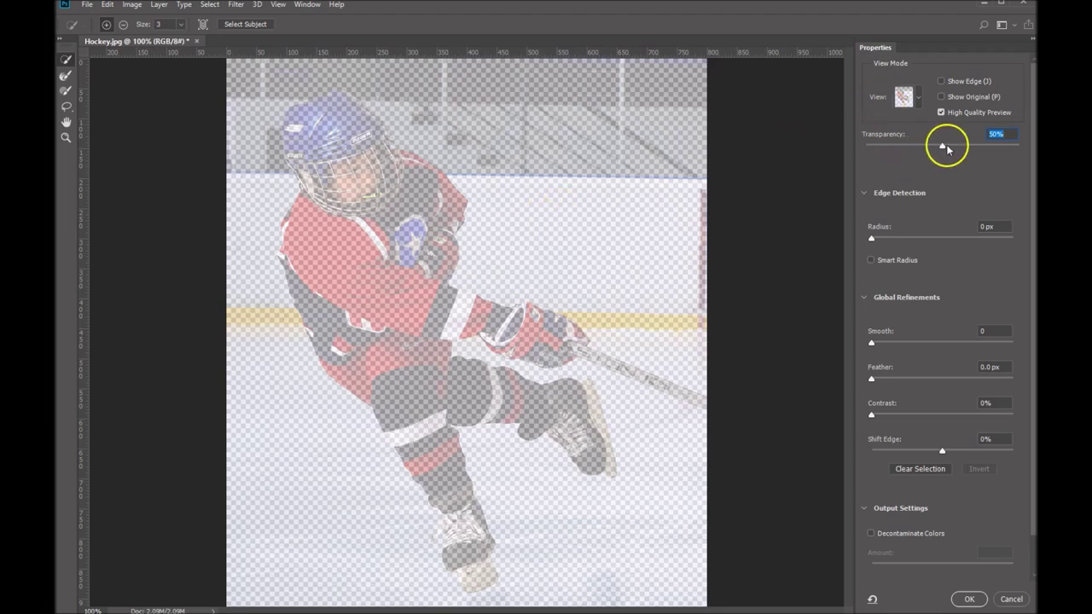
left_click_drag(944, 149, 825, 150)
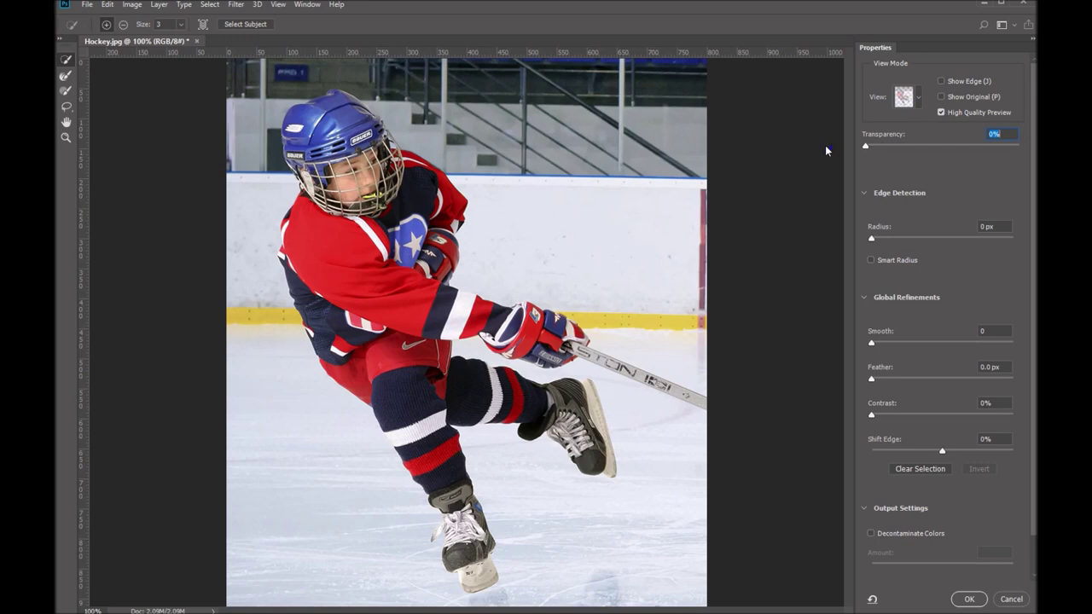
- Run Select Subject so the young hockey player is detected and selected automatically
left_click(244, 25)
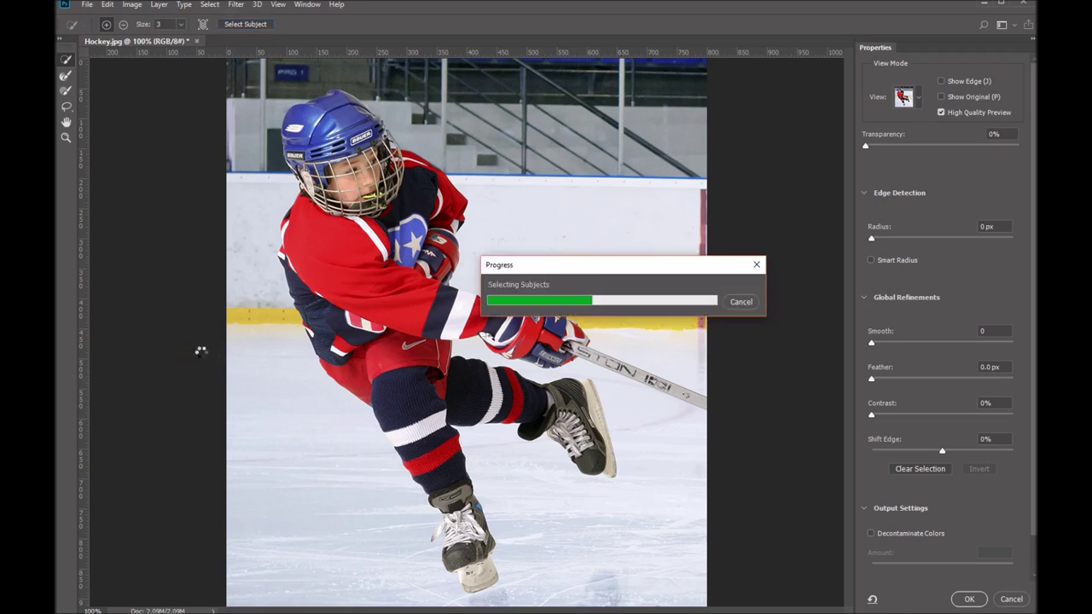
left_click(209, 345)
left_click(222, 317)
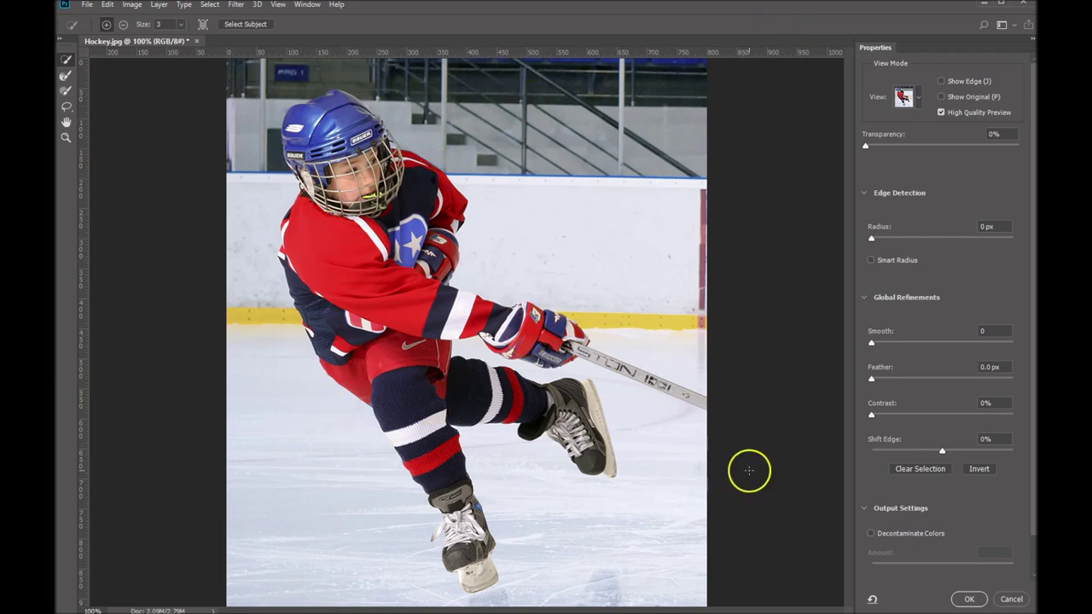
- Set the Select and Mask preview View mode to Marching Ants
left_click(919, 101)
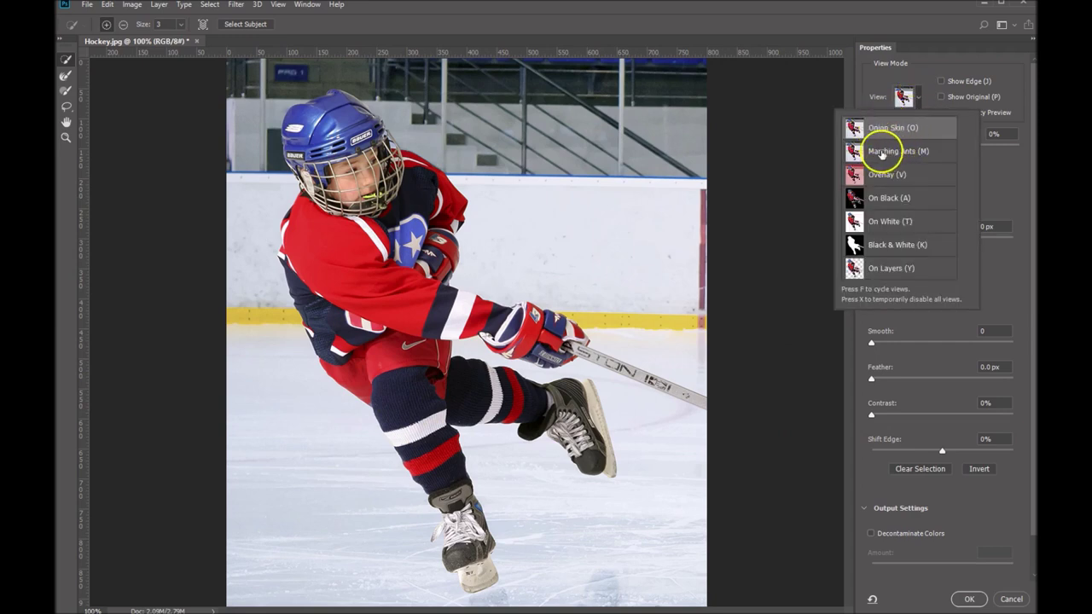
left_click(882, 152)
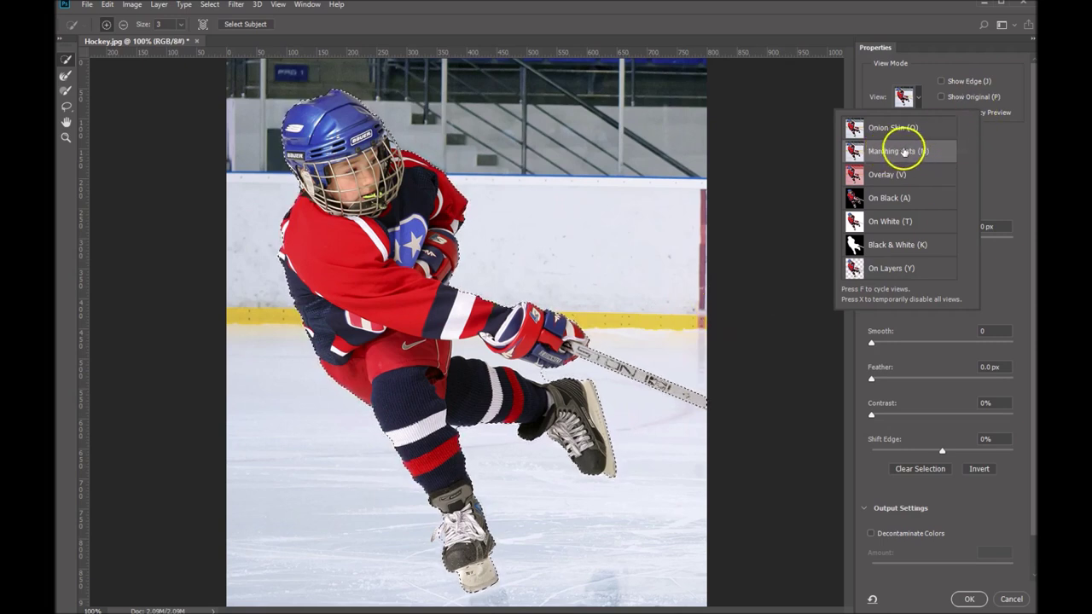
left_click(995, 162)
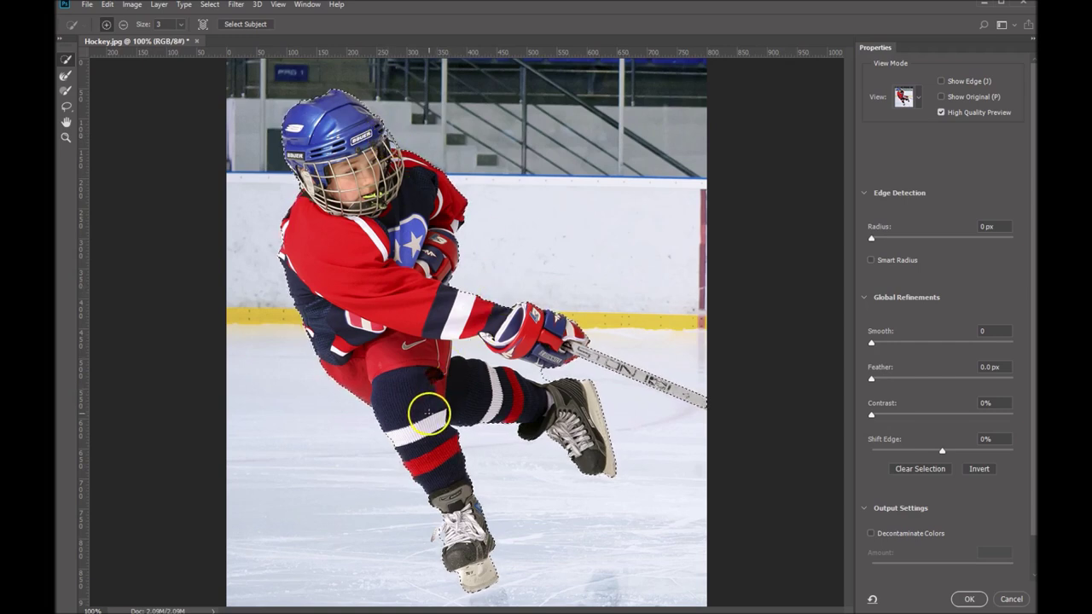
- Choose the Quick Selection brush in Add mode and zoom in to 200%
left_click(66, 63)
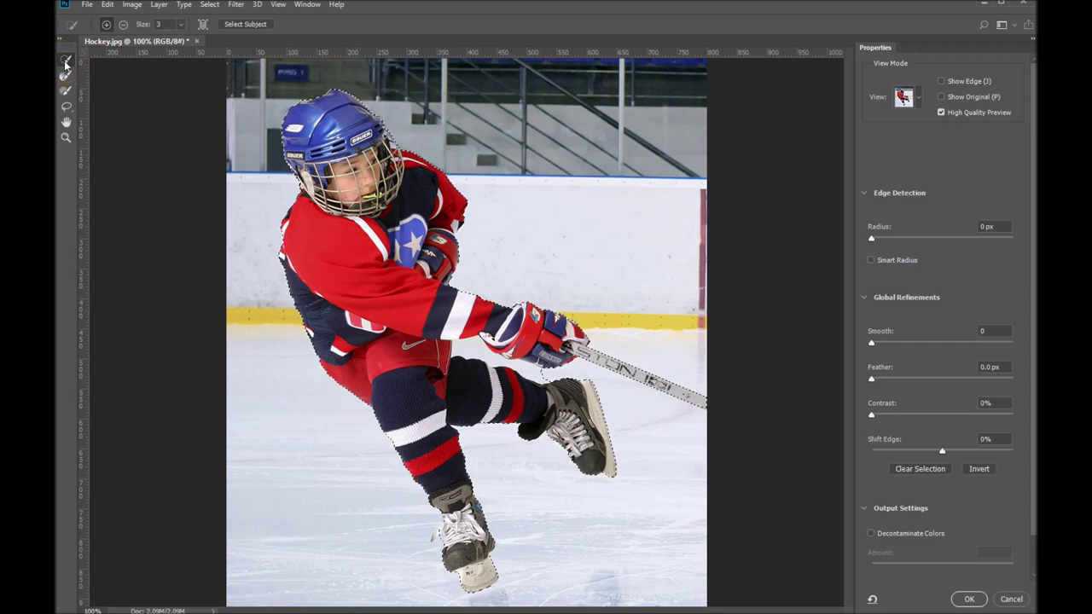
left_click(106, 25)
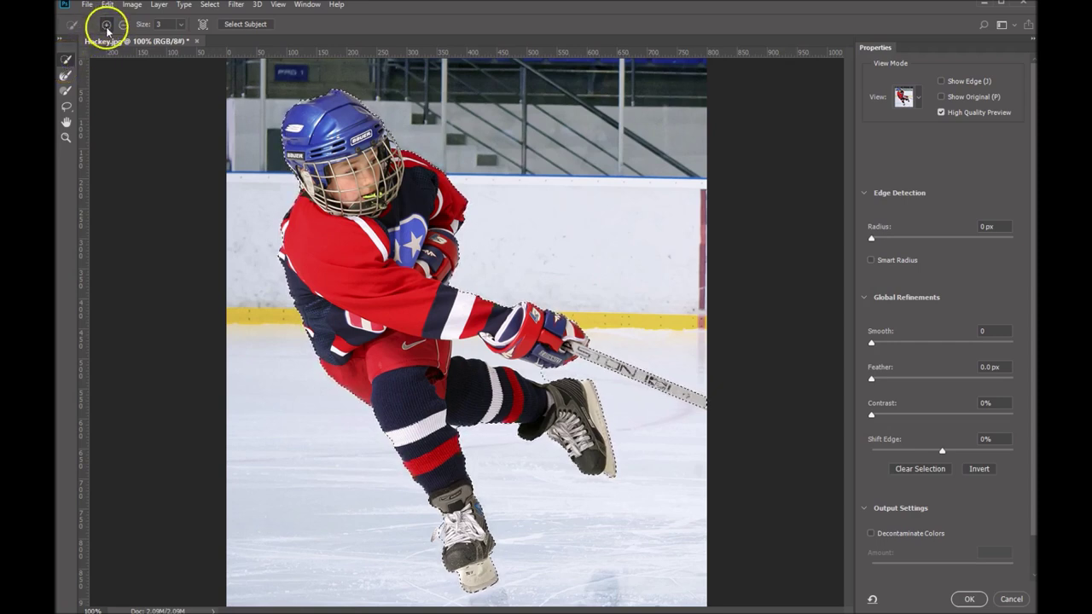
left_click(123, 25)
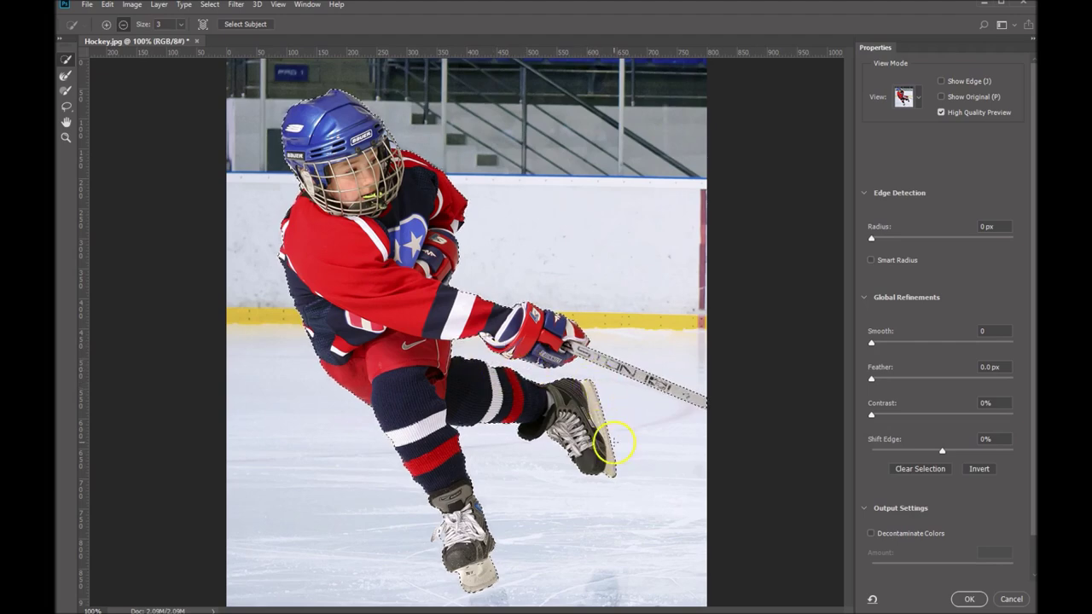
key("ctrl+plus")
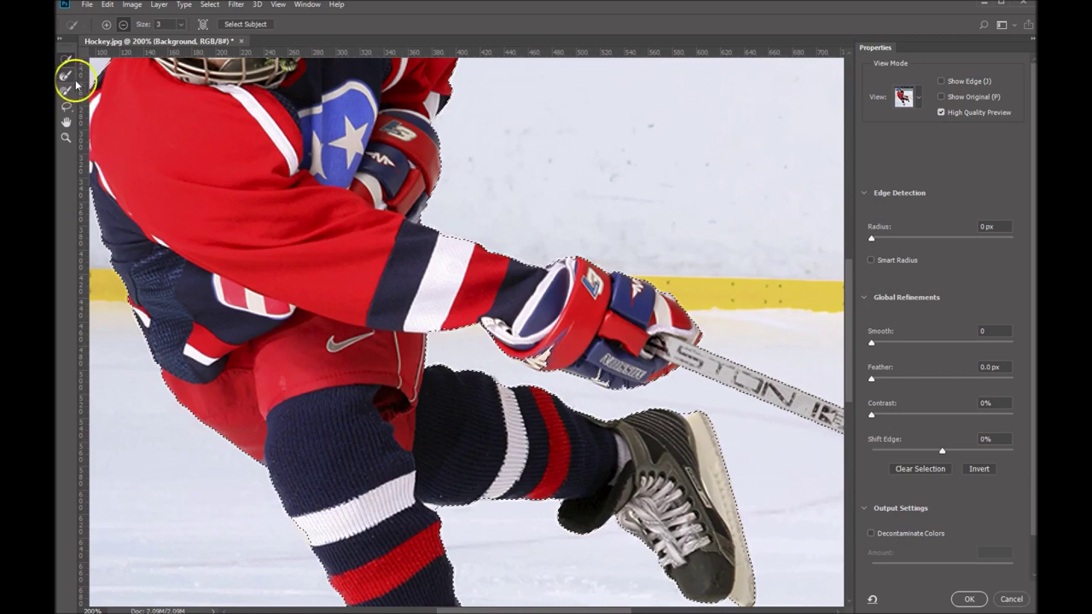
left_click(106, 24)
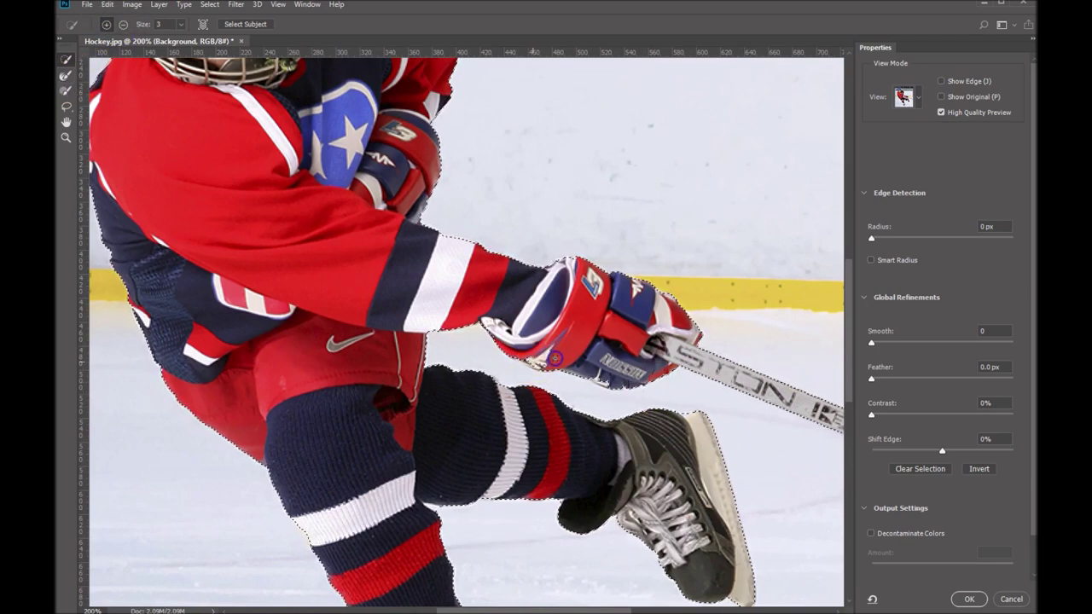
- Add the glove's lower red edge to the selection, then subtract along the helmet edge
left_click_drag(531, 361, 592, 365)
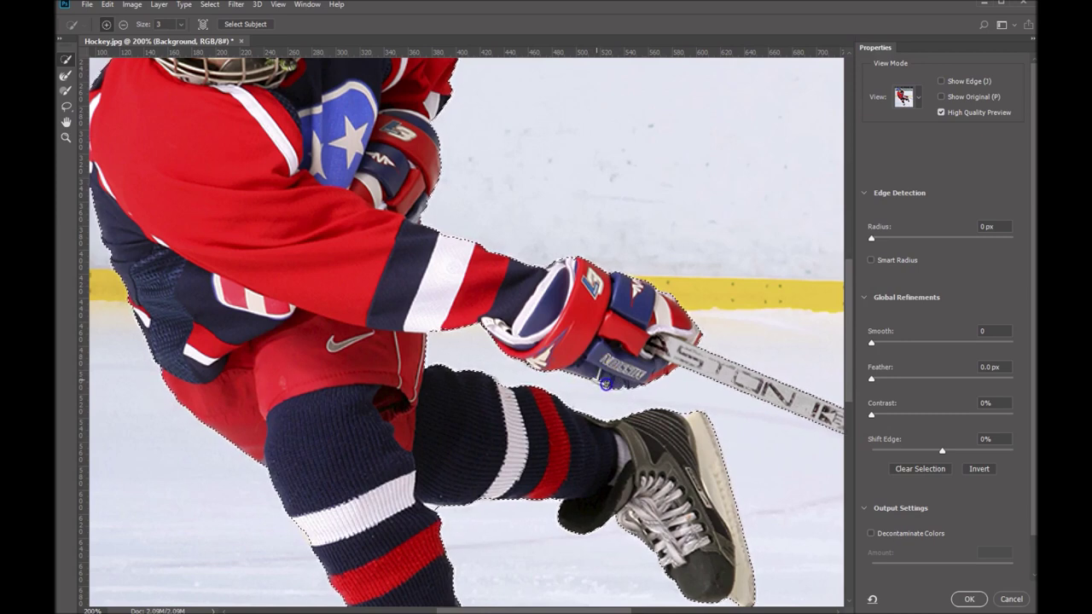
left_click_drag(317, 249, 353, 253)
mouse_move(312, 162)
left_mouse_down()
mouse_move(401, 255)
mouse_move(375, 224)
mouse_move(407, 204)
mouse_move(390, 184)
left_mouse_up()
left_click(124, 24)
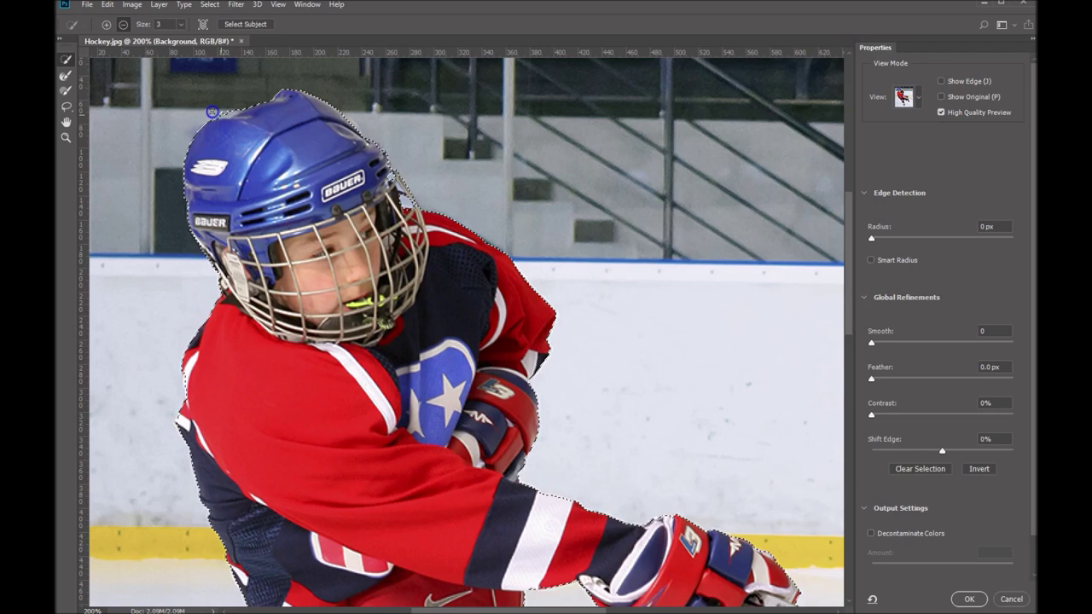
mouse_move(210, 111)
left_mouse_down()
mouse_move(134, 66)
mouse_move(69, 66)
mouse_move(84, 31)
left_mouse_up()
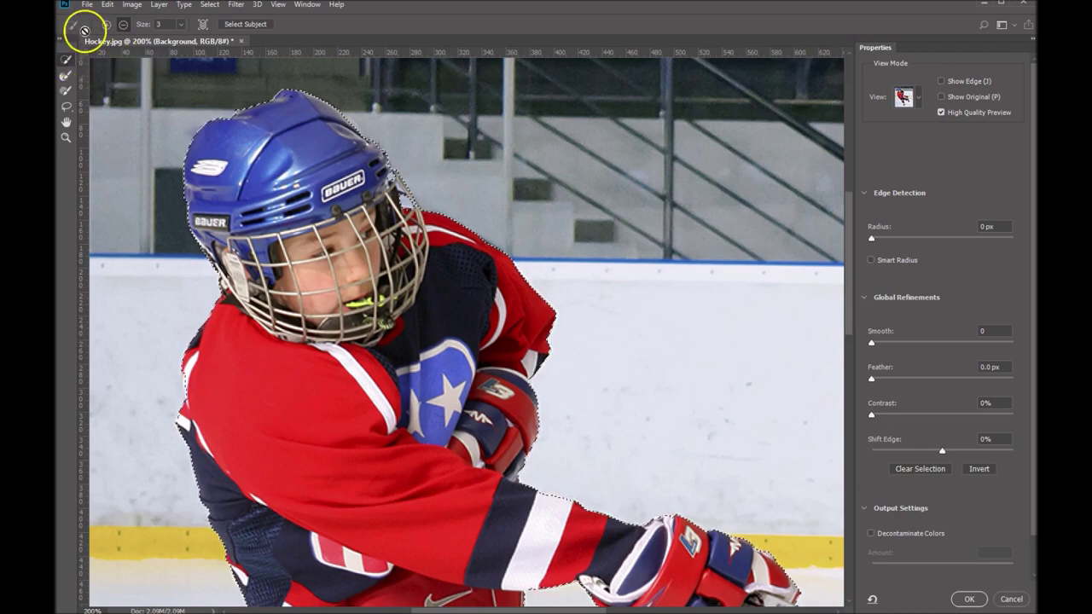
- Take the Refine Edge Brush at size 10 and bring the player's legs and skates into view
left_click(66, 76)
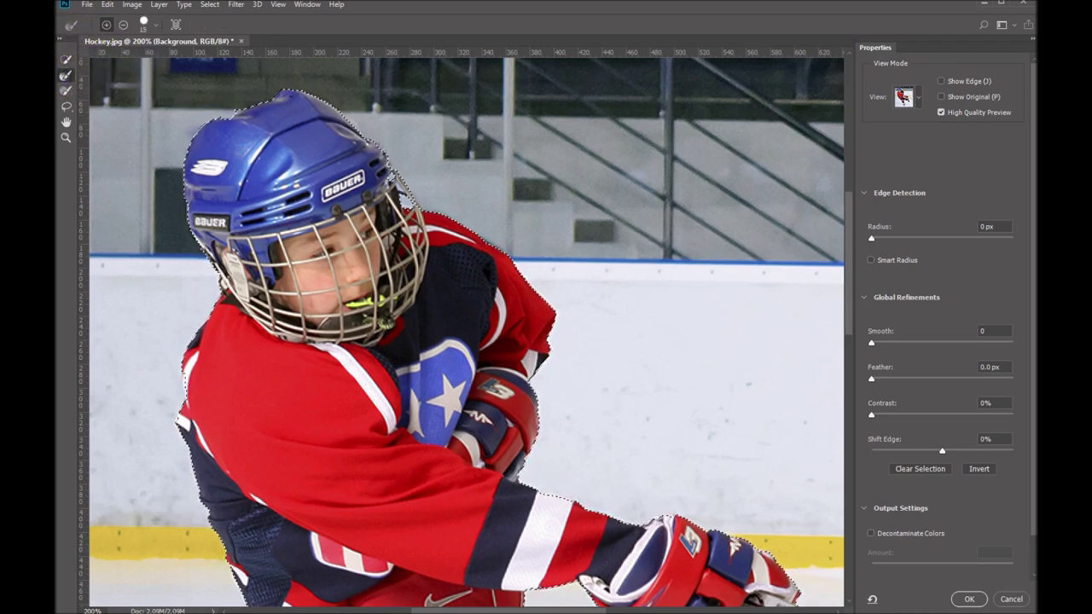
mouse_move(219, 68)
left_mouse_down()
mouse_move(259, 65)
mouse_move(258, 83)
left_mouse_up()
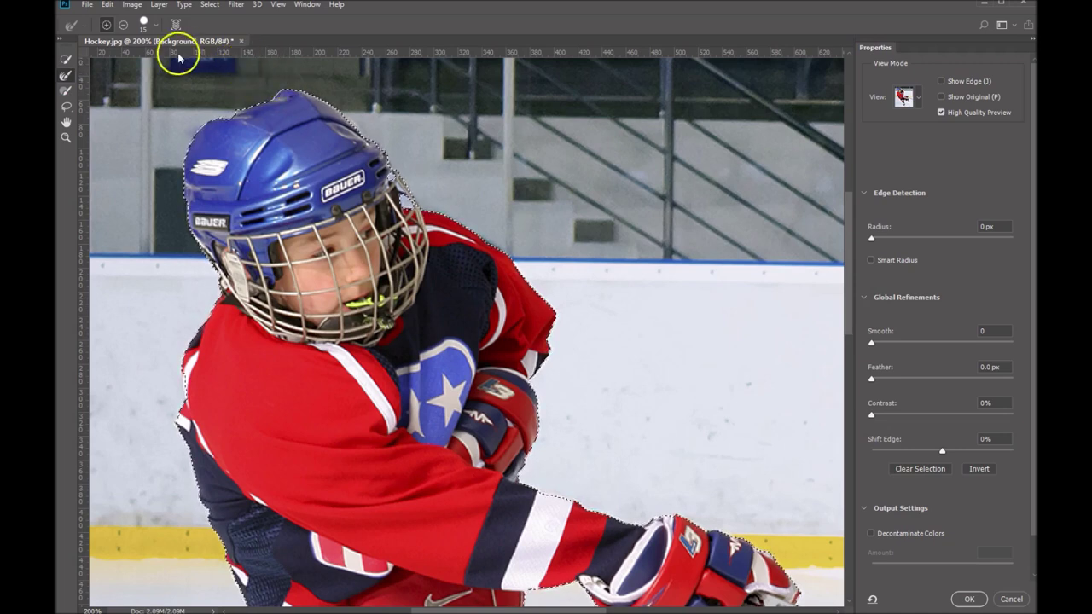
key("bracketleft")
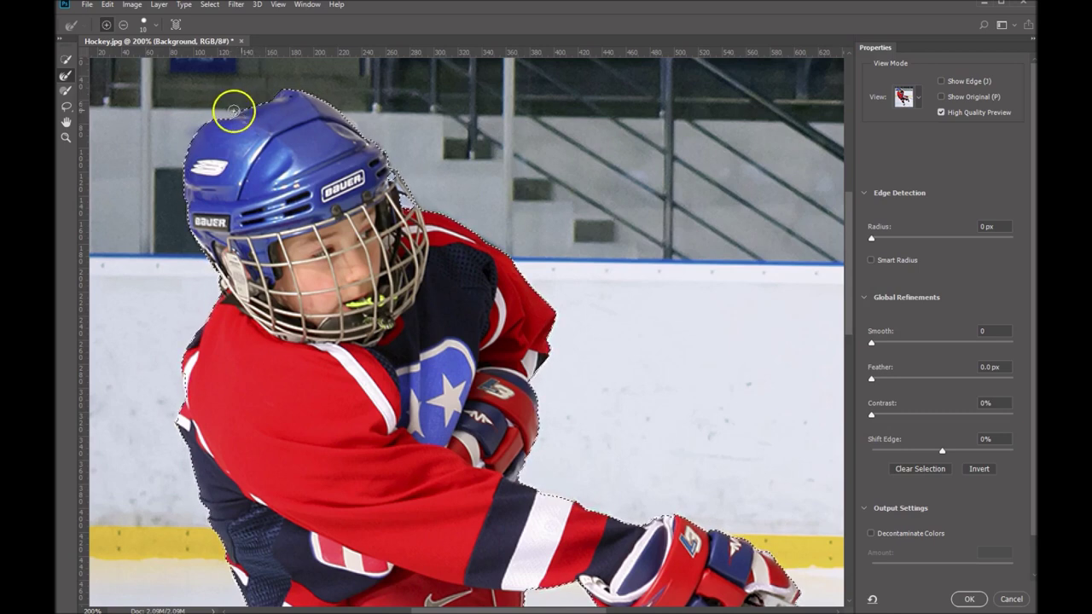
left_click(66, 59)
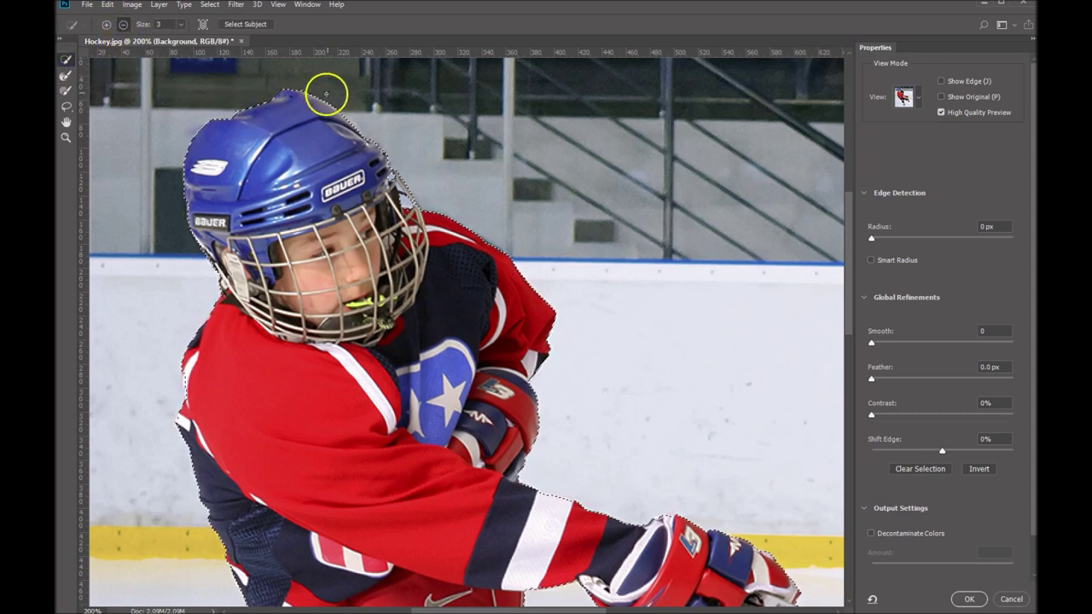
left_click(64, 77)
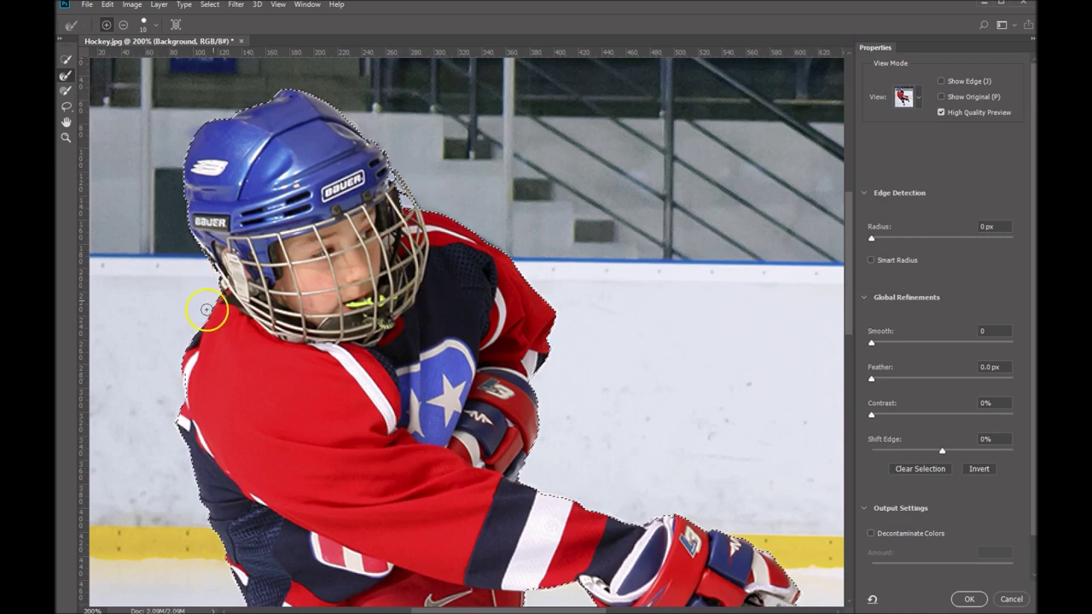
left_click_drag(356, 261, 236, 70)
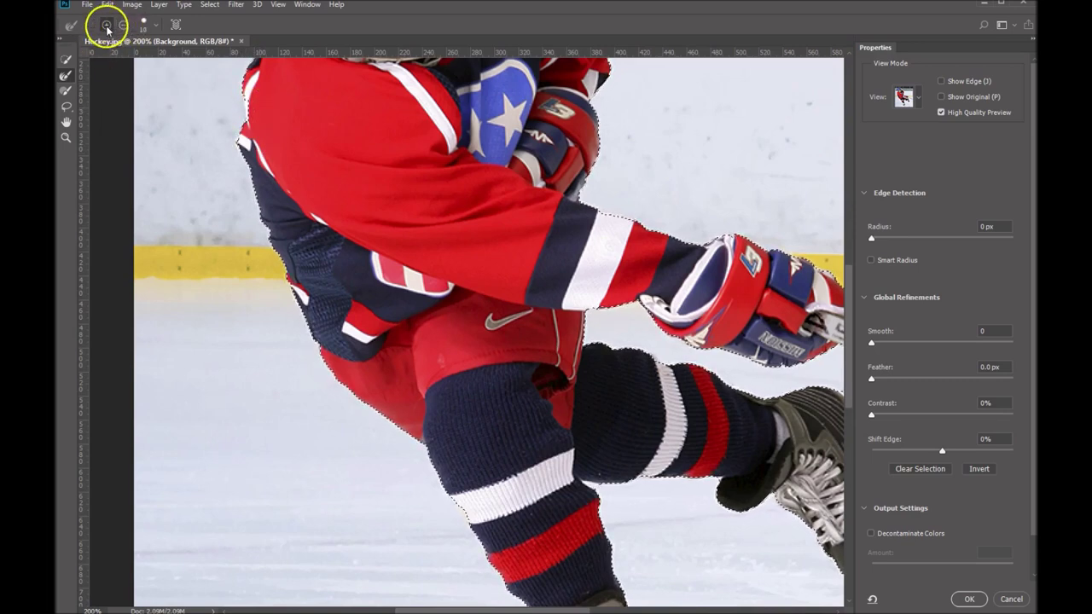
- With Quick Selection set to Add, refine the edge between the legs and around the loose lace
left_click(64, 60)
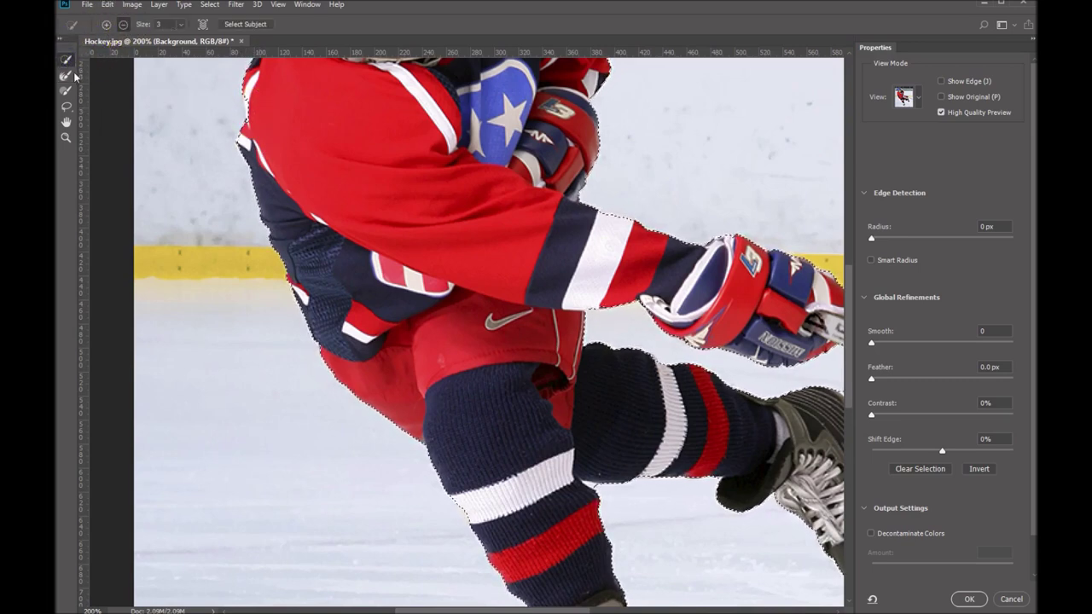
left_click(106, 24)
left_click(66, 76)
left_click_drag(507, 451, 458, 151)
mouse_move(536, 186)
left_mouse_down()
mouse_move(656, 213)
mouse_move(532, 180)
mouse_move(617, 199)
left_mouse_up()
left_click_drag(534, 378, 512, 370)
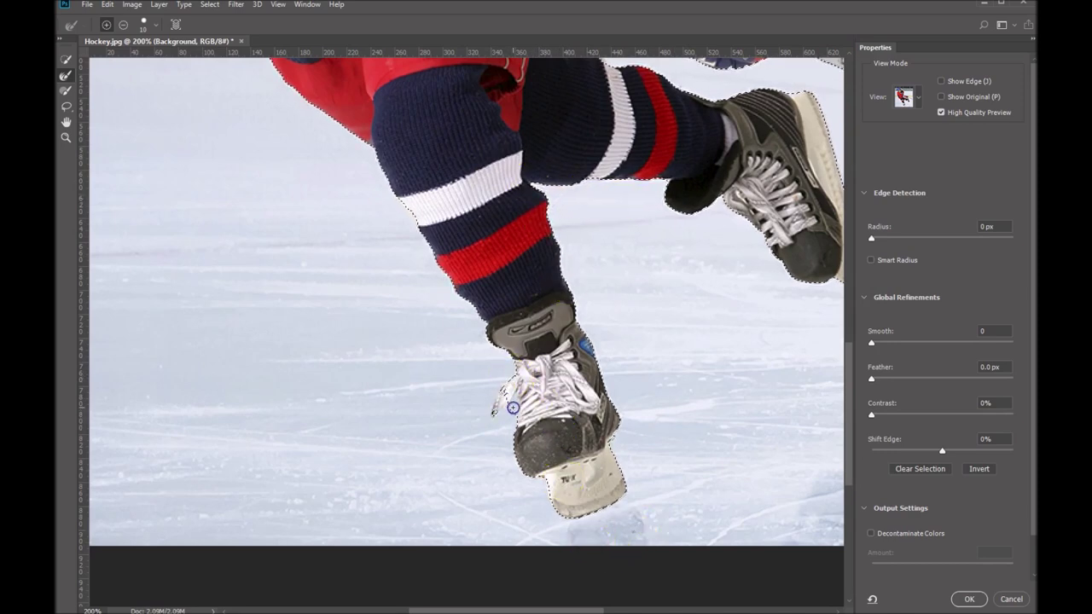
mouse_move(517, 402)
left_mouse_down()
mouse_move(517, 426)
mouse_move(518, 391)
mouse_move(515, 408)
mouse_move(512, 390)
mouse_move(465, 383)
left_mouse_up()
- Add the loose skate lace to the selection, then zoom out to the whole player
left_click(66, 59)
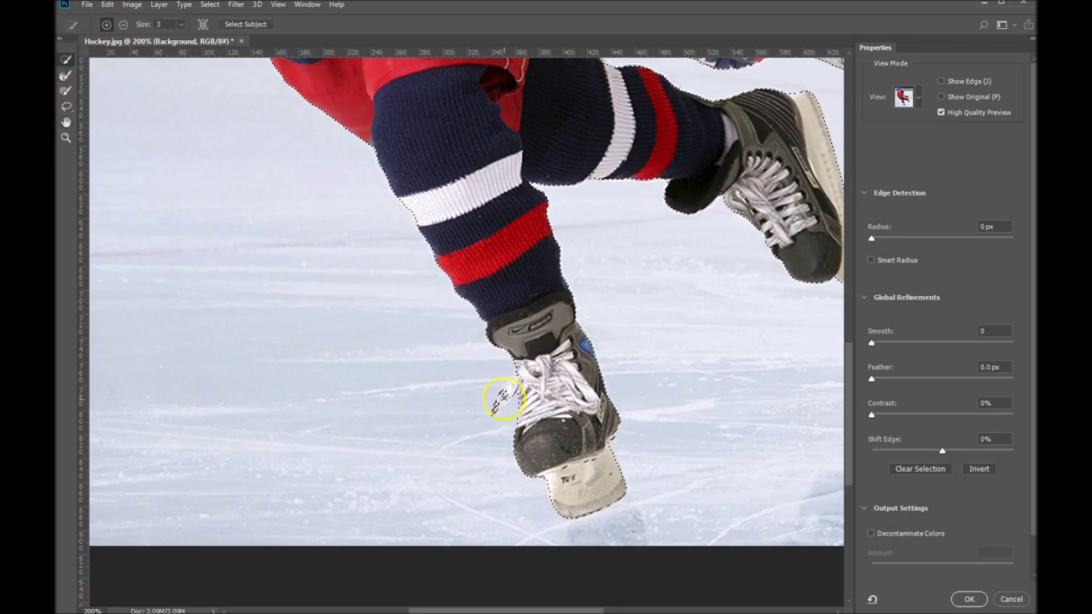
scroll(550, 436, "up", 1)
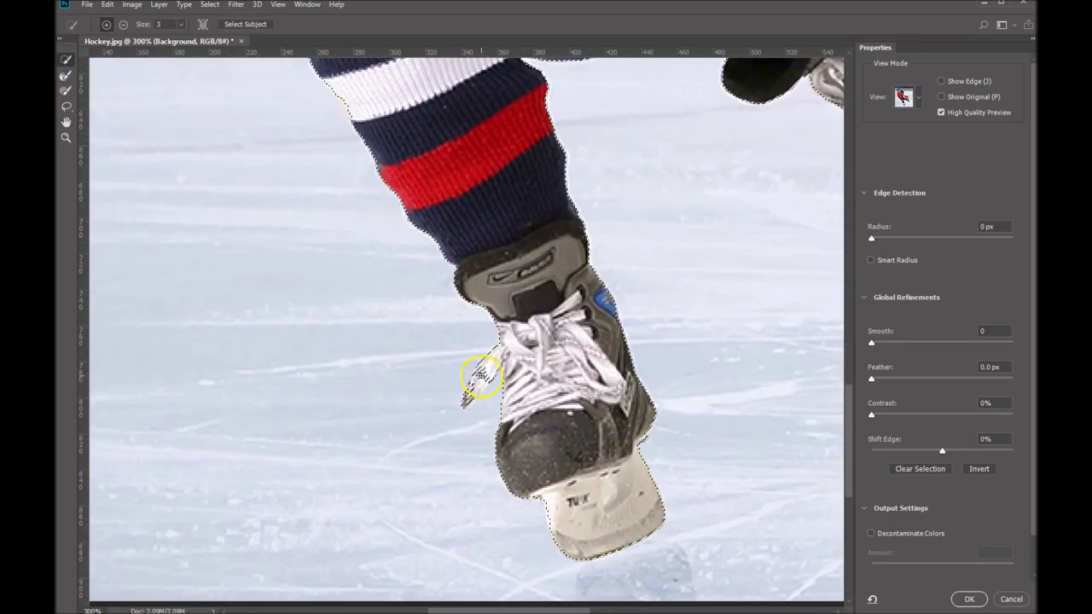
mouse_move(469, 389)
left_mouse_down()
mouse_move(511, 356)
mouse_move(478, 370)
left_mouse_up()
left_click(485, 378)
left_click(546, 366, "alt")
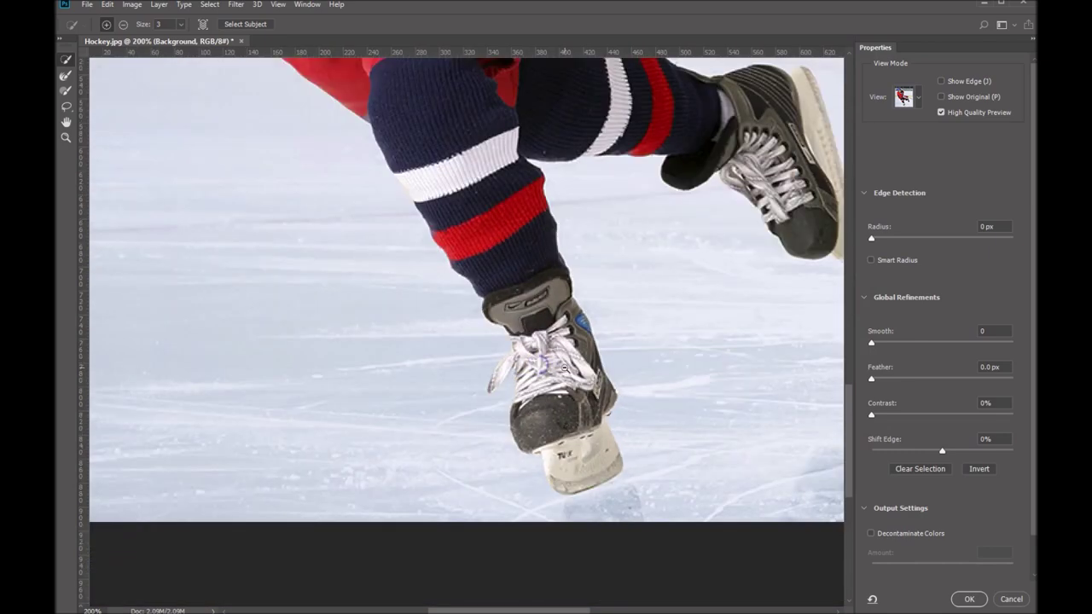
left_click(695, 343, "alt")
left_click_drag(543, 237, 571, 361)
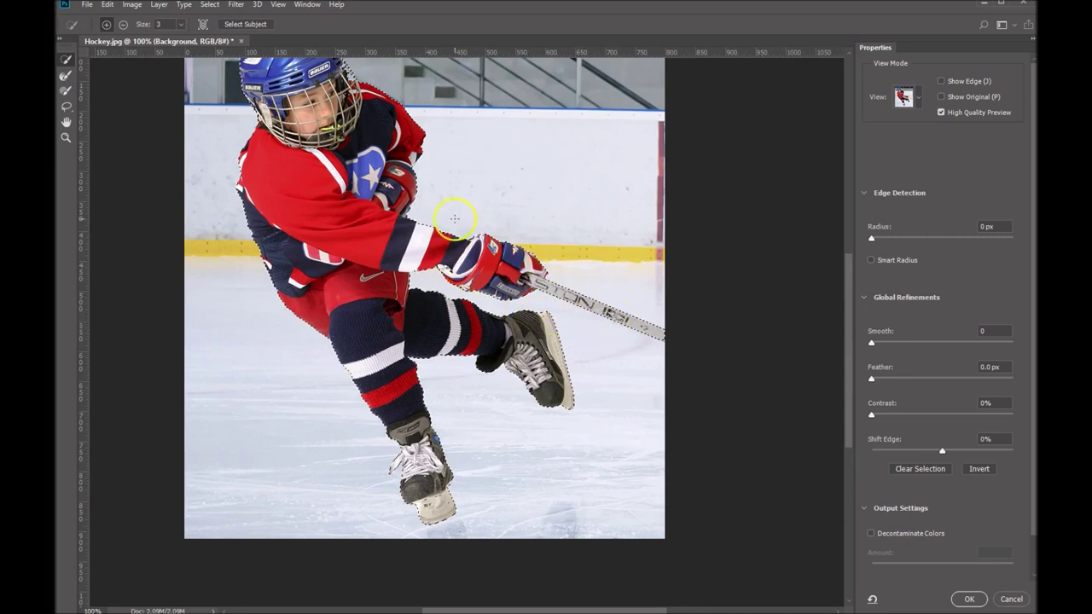
- Preview the player's selection On Black against a solid black background
left_click_drag(483, 231, 563, 247)
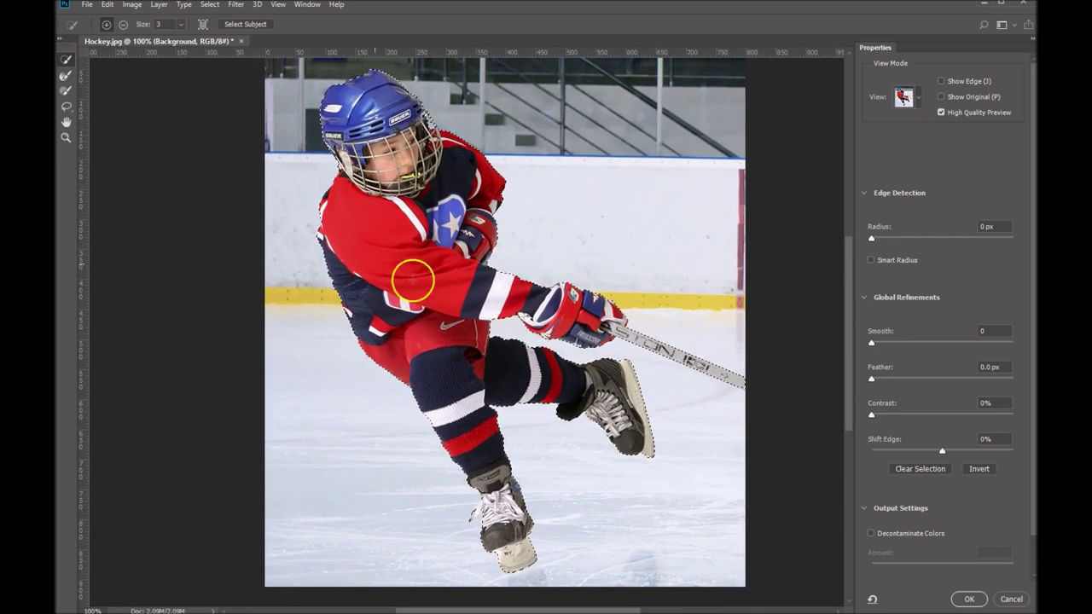
left_click(919, 99)
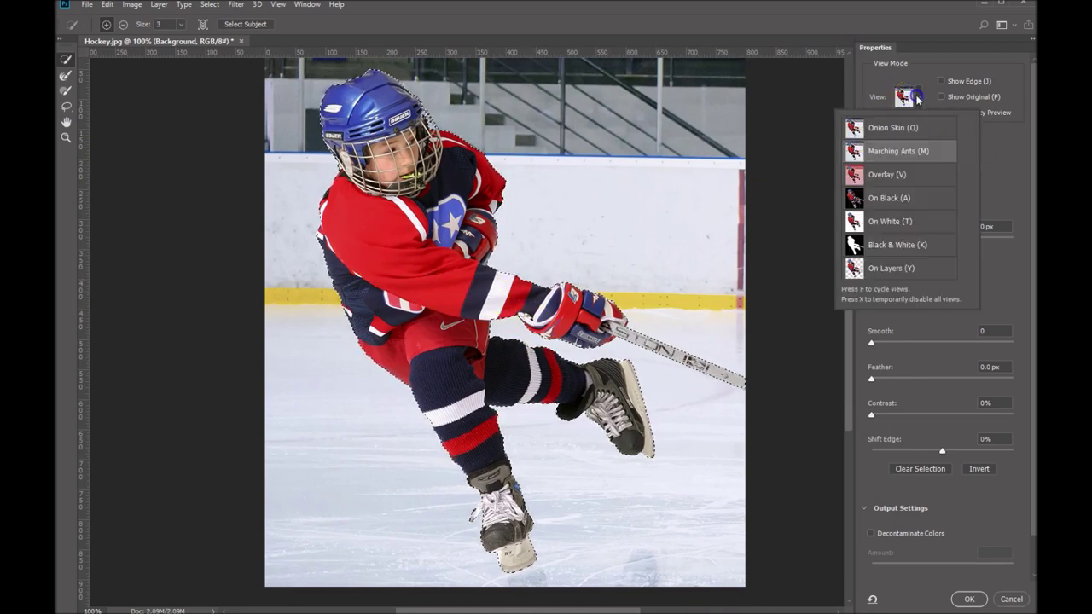
left_click(893, 199)
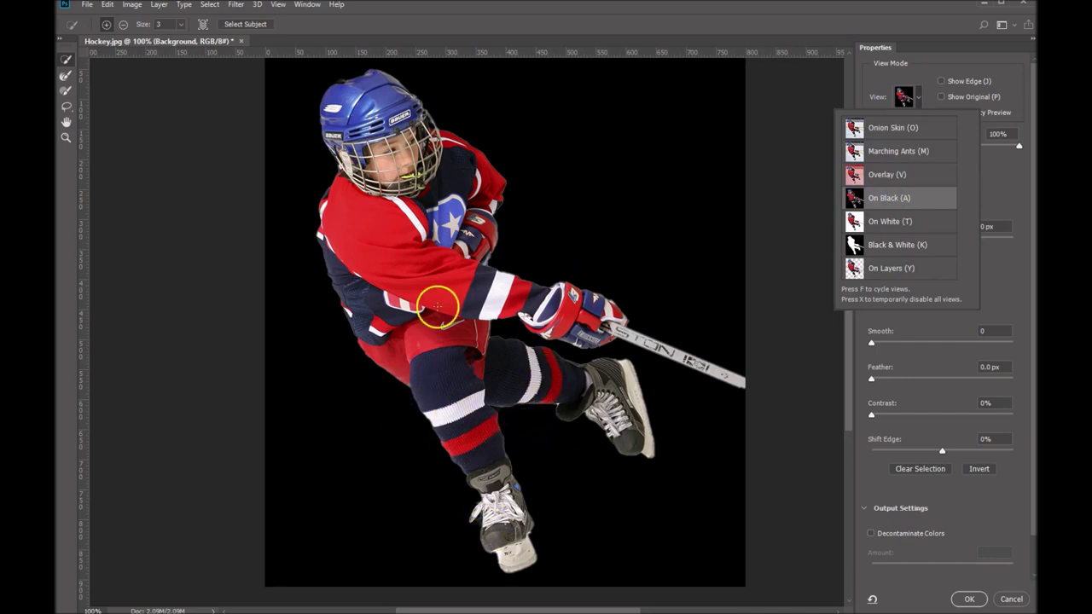
left_click(470, 498, "ctrl")
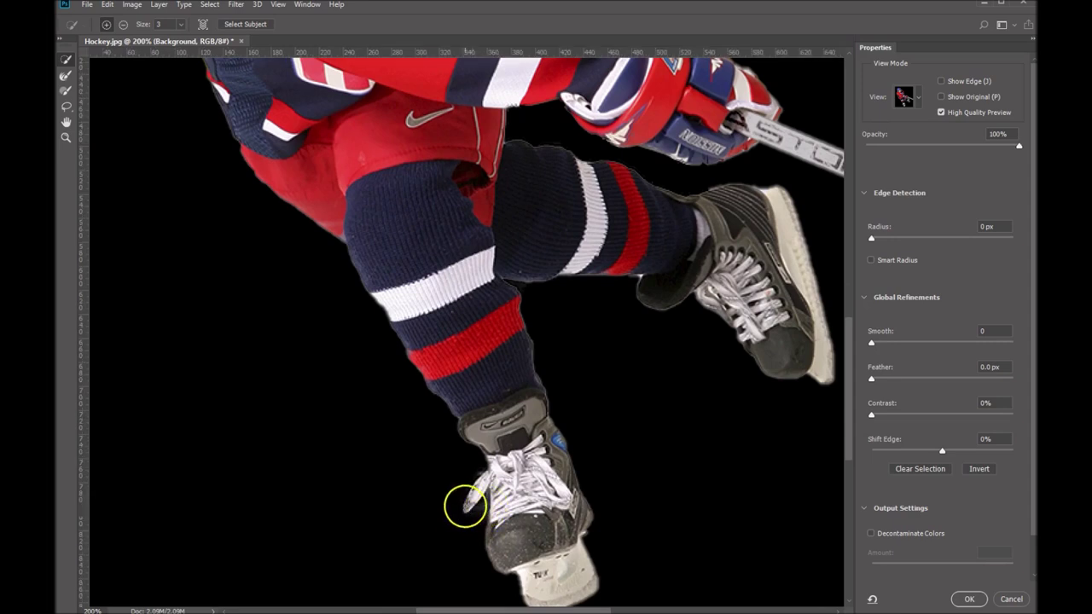
- Touch up the skate lace edge and set Shift Edge -11% with Contrast 7%
scroll(614, 277, "up", 1)
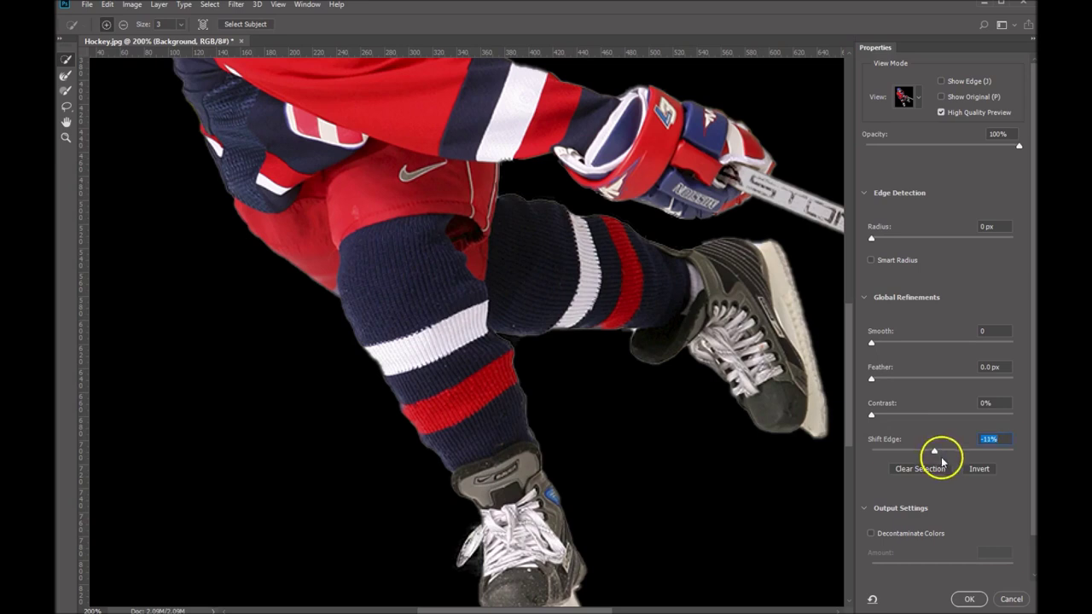
mouse_move(462, 565)
left_mouse_down()
mouse_move(476, 529)
mouse_move(473, 560)
left_mouse_up()
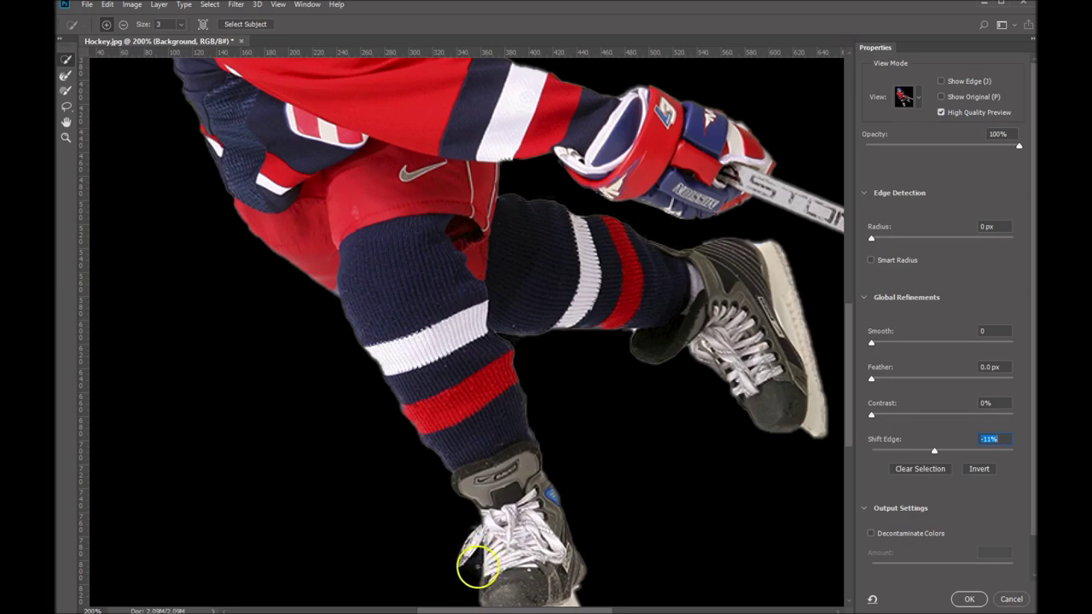
left_click(879, 418)
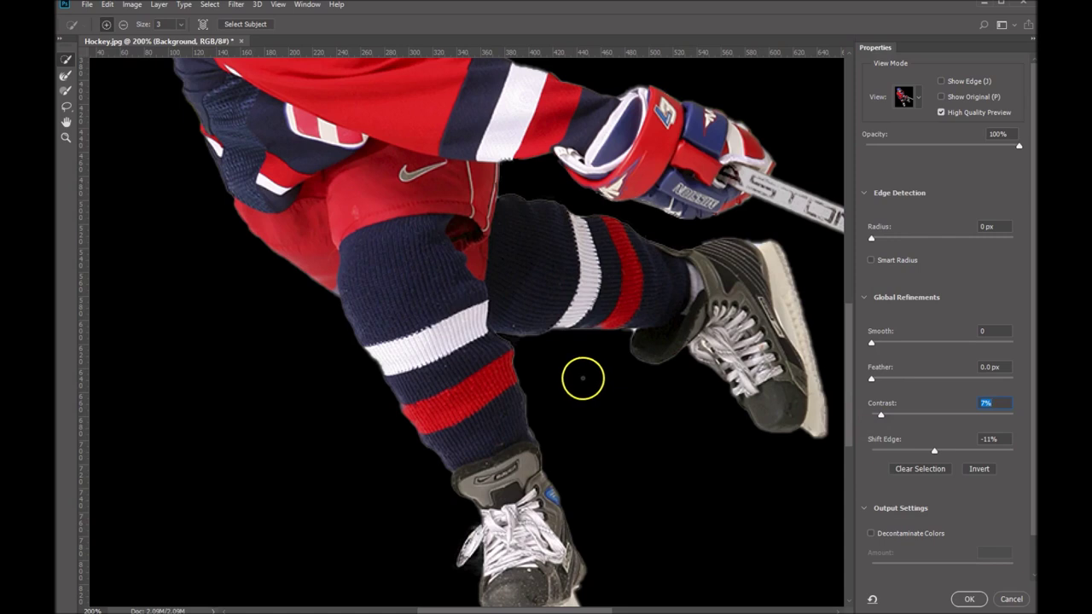
left_click(570, 359, "alt")
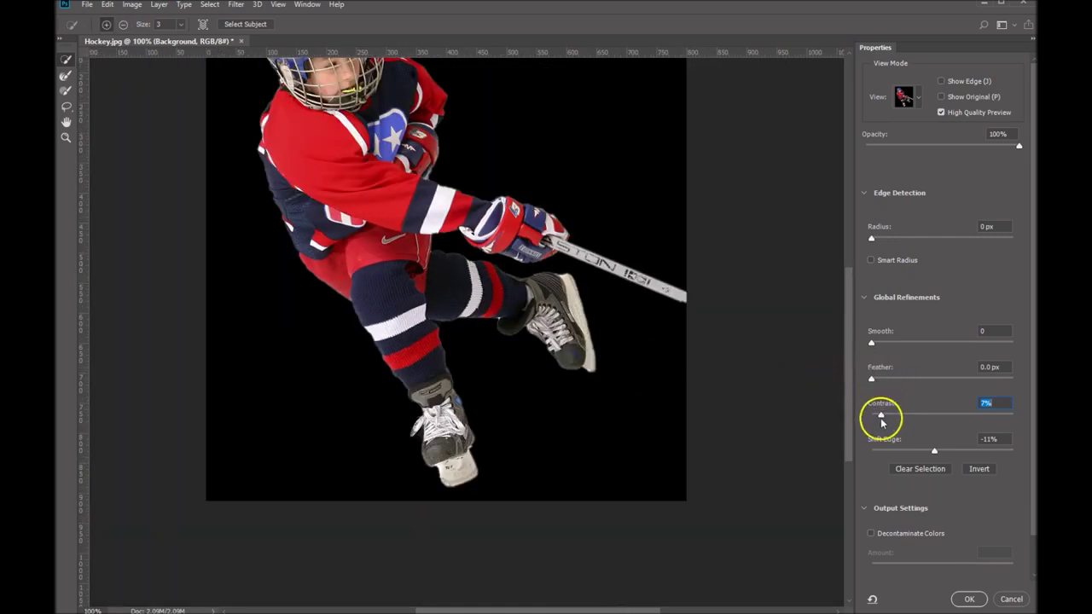
- Raise edge Contrast to 24% and confirm with OK to output the refined selection
left_click_drag(881, 418, 883, 418)
left_click_drag(897, 416, 906, 416)
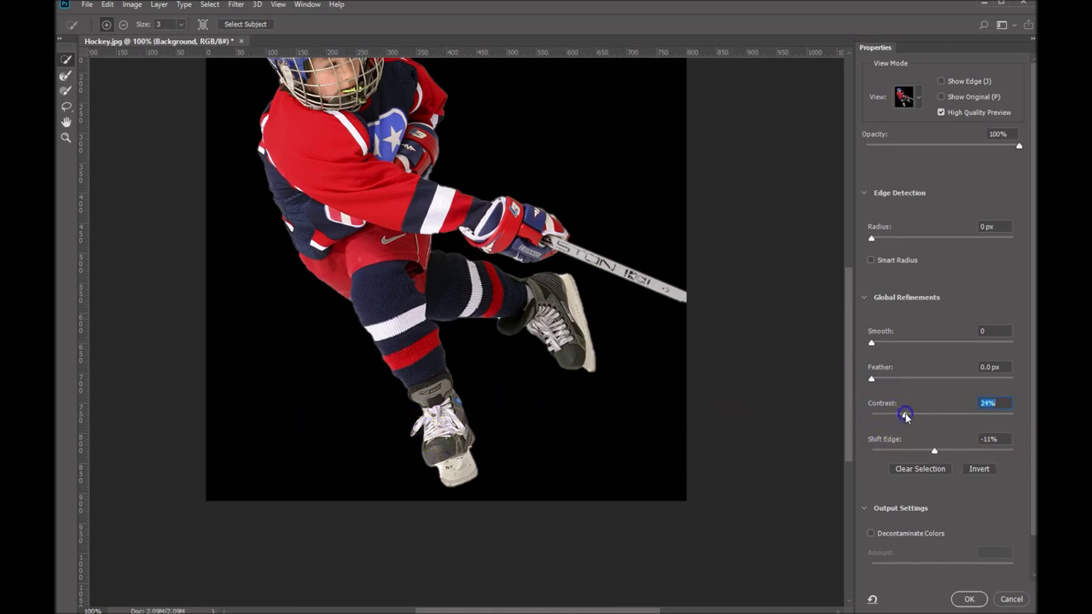
left_click_drag(476, 251, 491, 336)
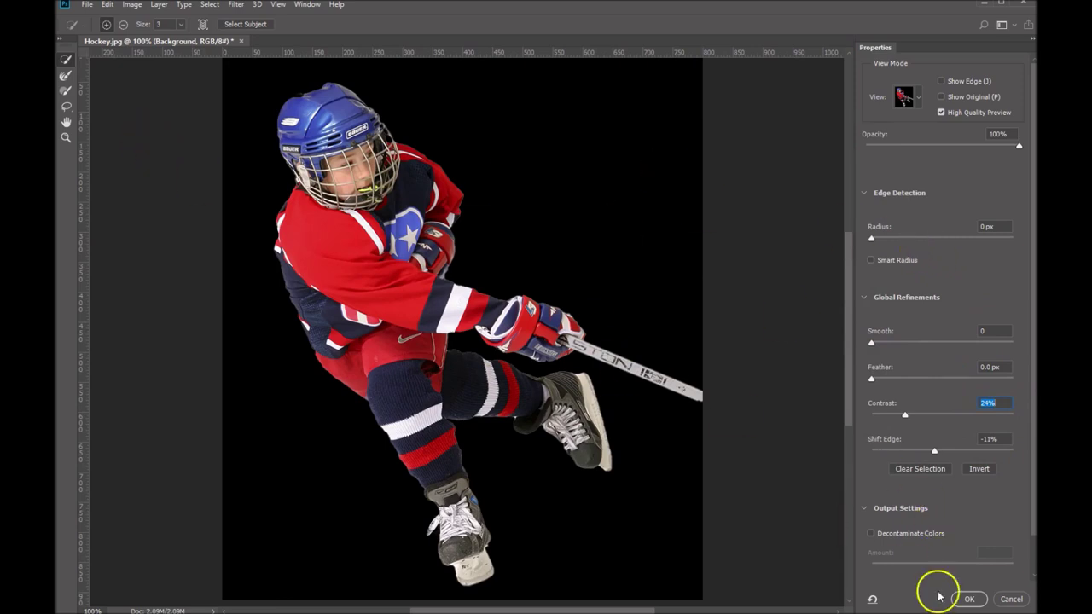
left_click(969, 601)
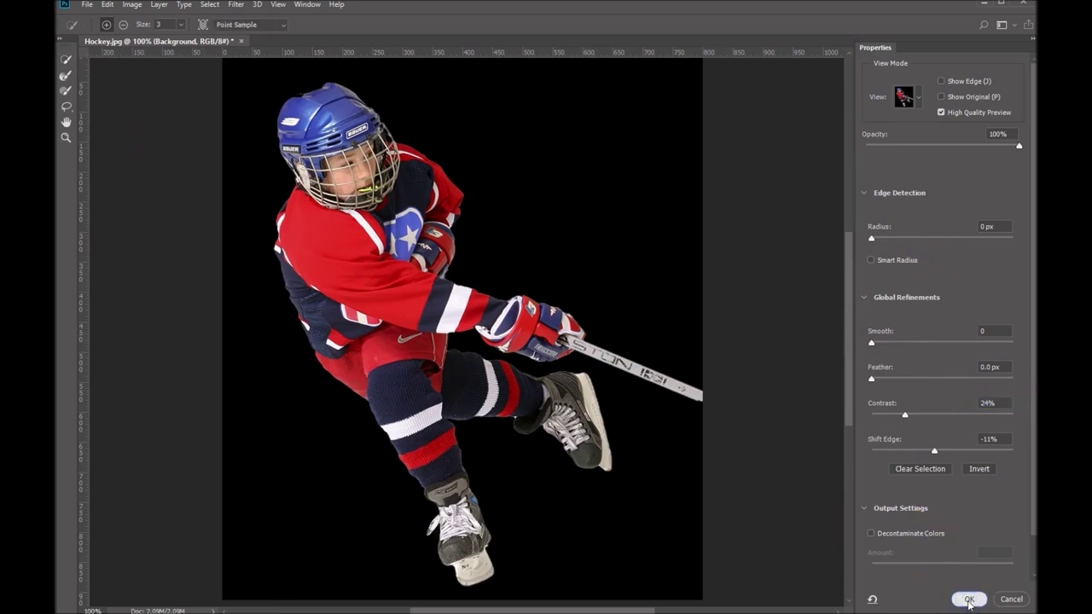